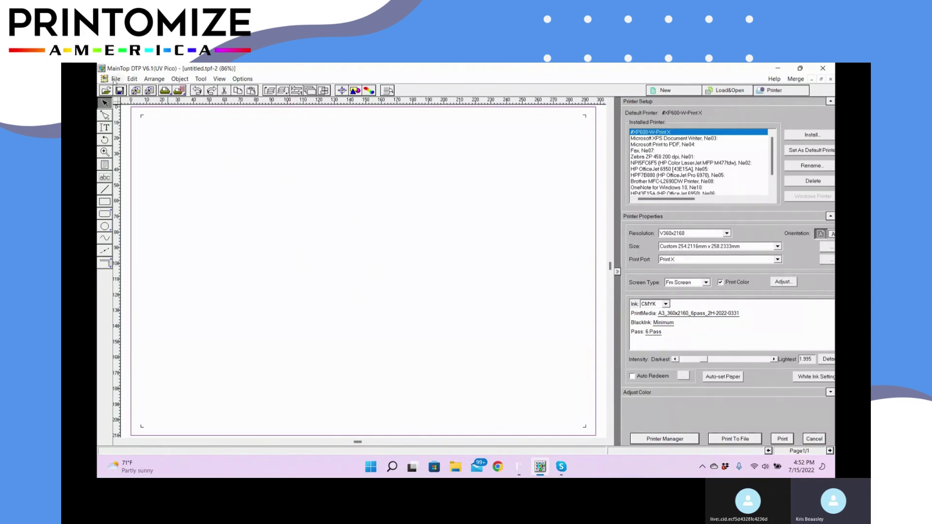
Import the Dragon SC picture file through File > Import Picture
click(116, 79)
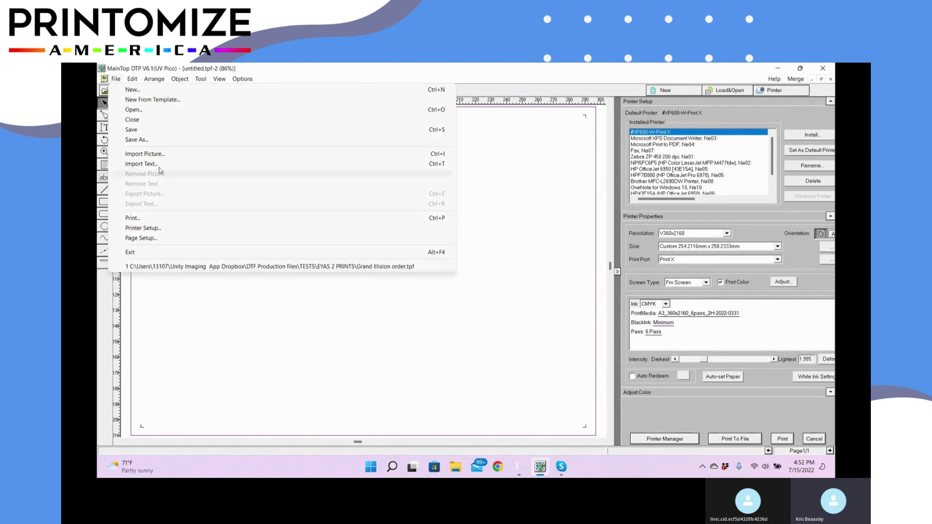
click(150, 158)
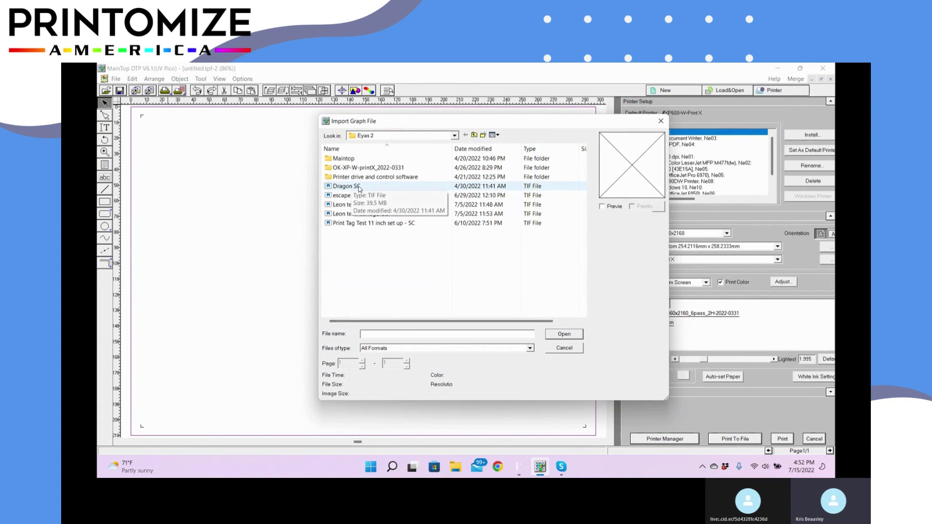
click(359, 187)
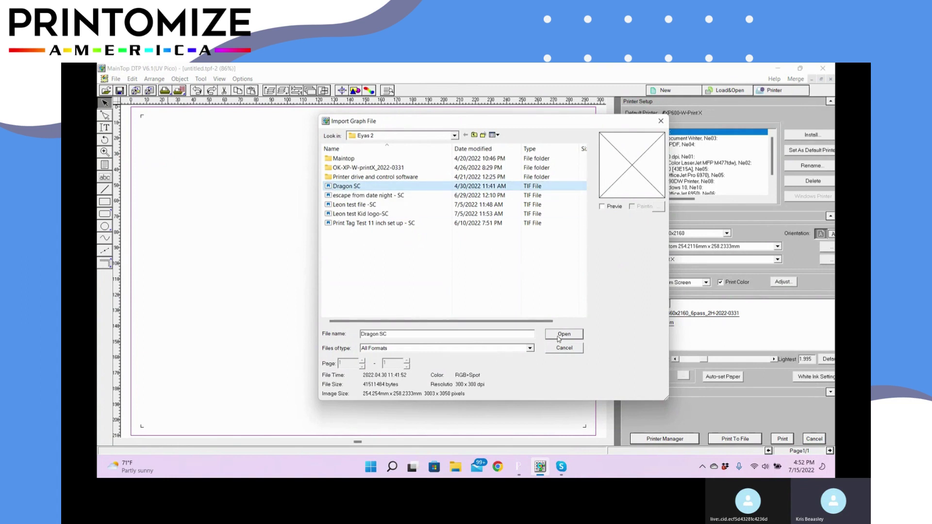
click(558, 336)
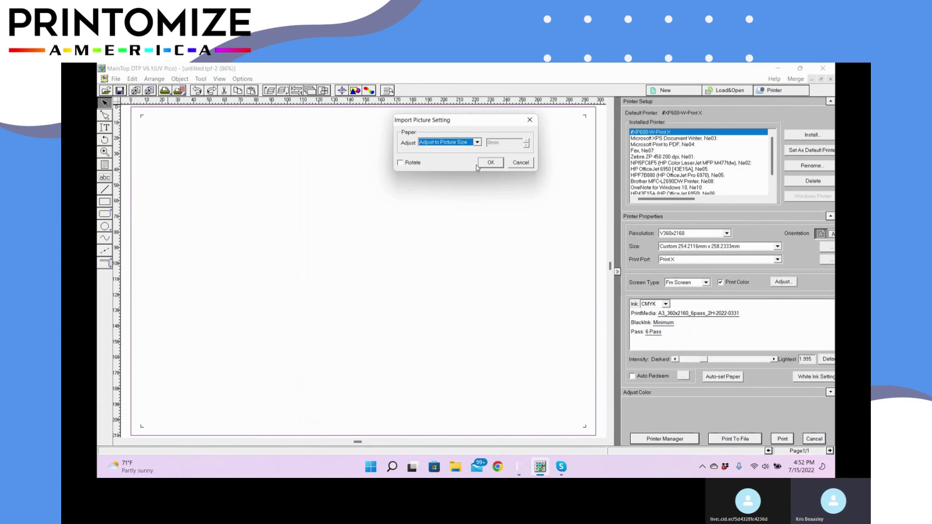
Place the Dragon SC artwork at its picture size and dismiss the dongle error
click(491, 163)
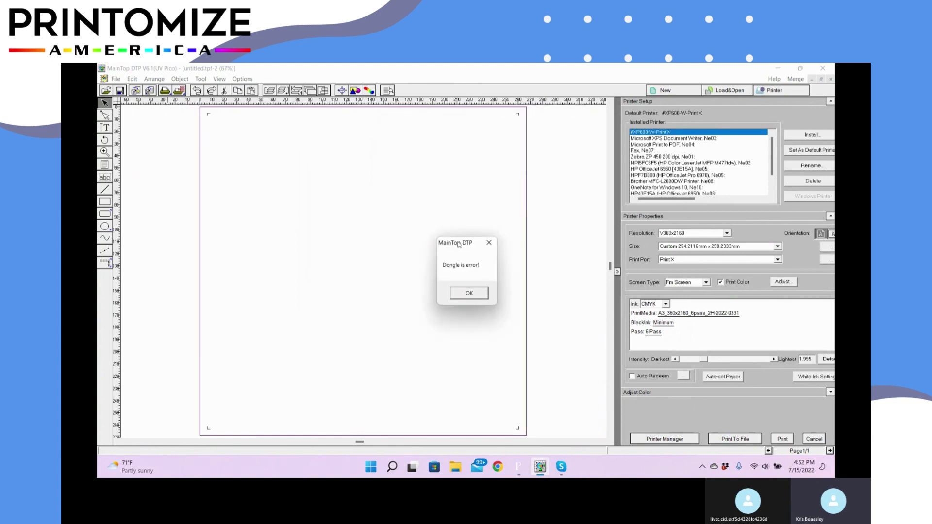
click(469, 293)
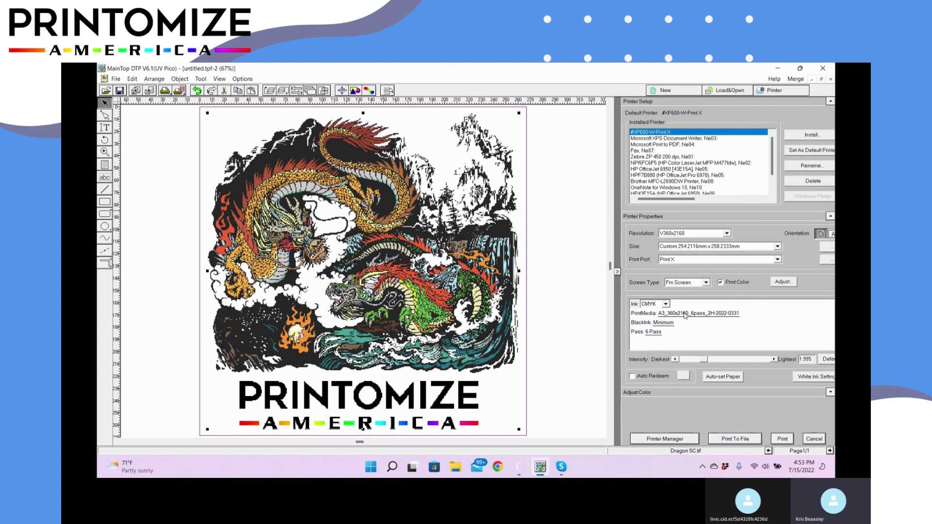
Try print media A3_360x2880_8pass_2H with 8 passes
click(685, 313)
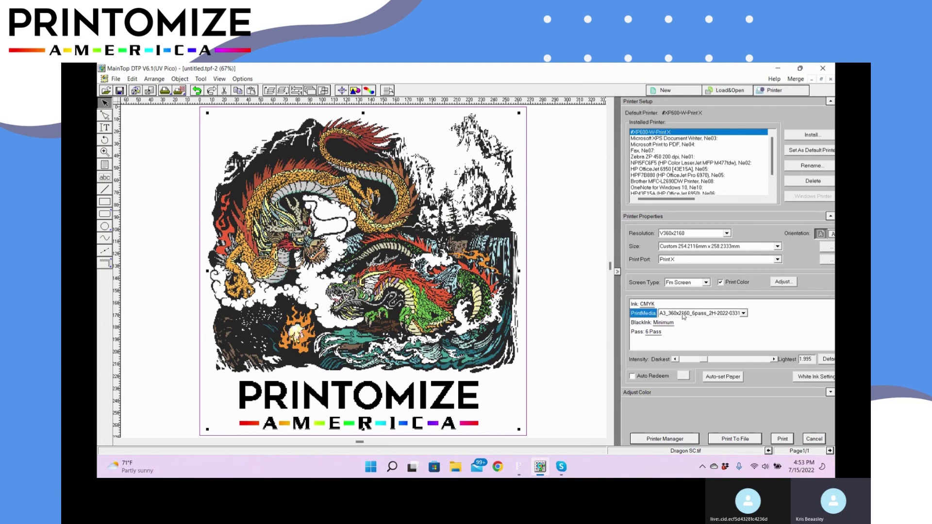
click(683, 316)
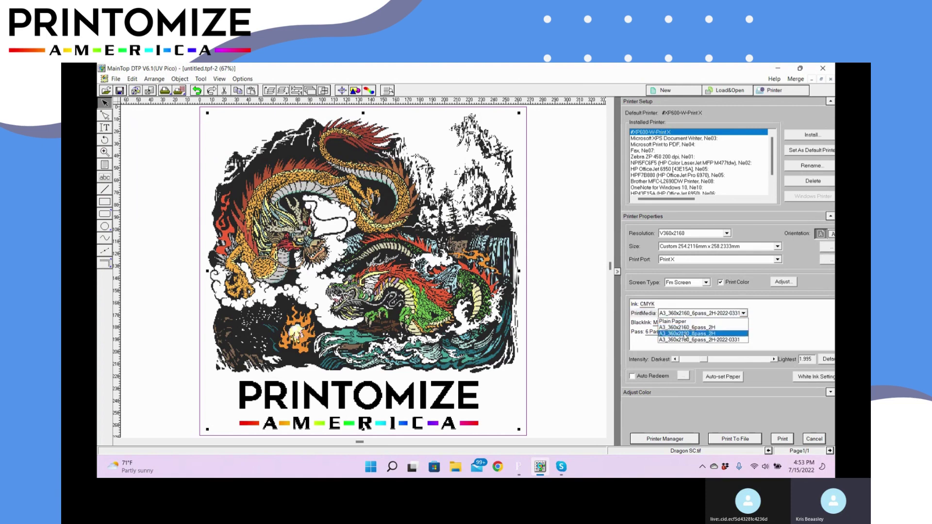
click(684, 334)
click(655, 337)
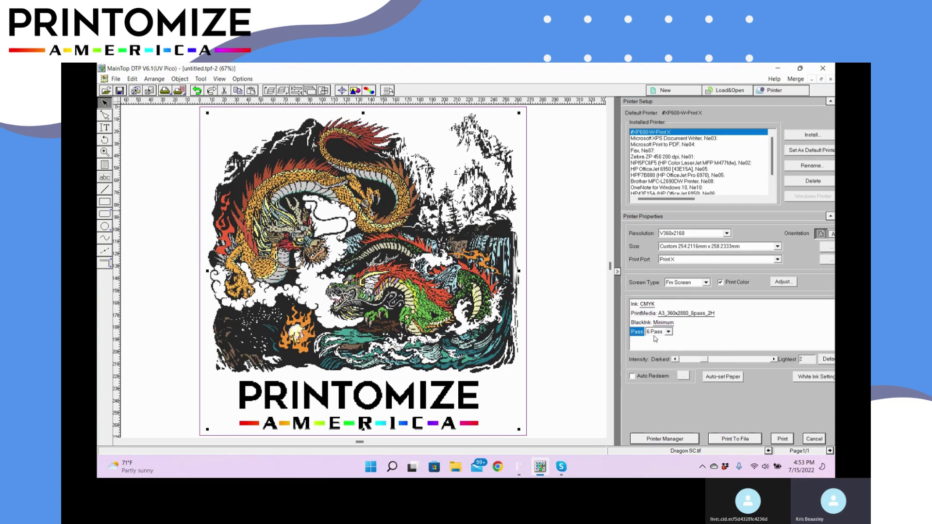
click(668, 332)
click(661, 374)
Revert to 6 passes and print media A3_360x2160_6pass_2H-2022-0331
click(668, 333)
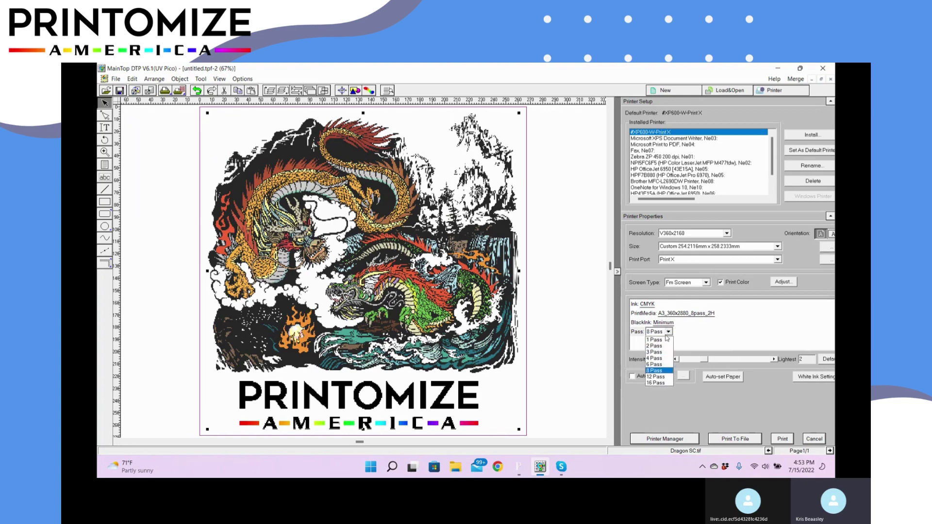
click(659, 366)
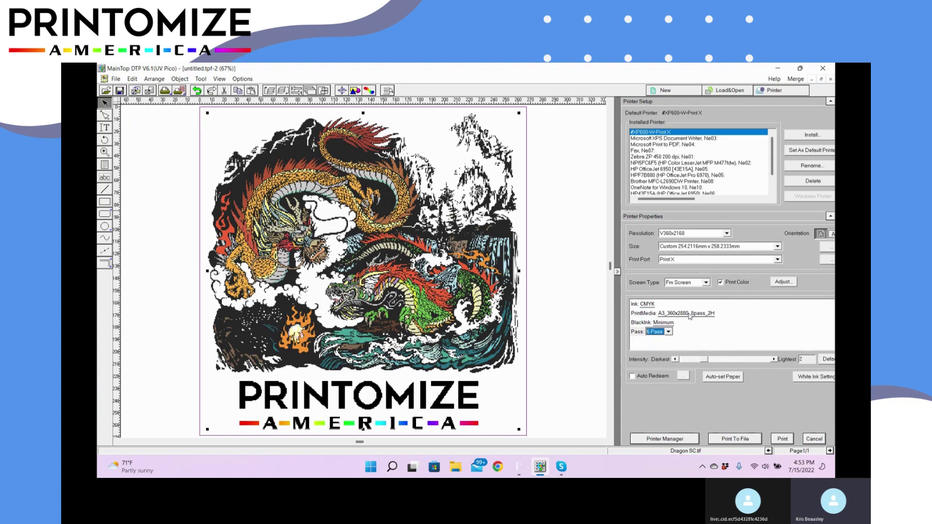
click(690, 313)
click(690, 316)
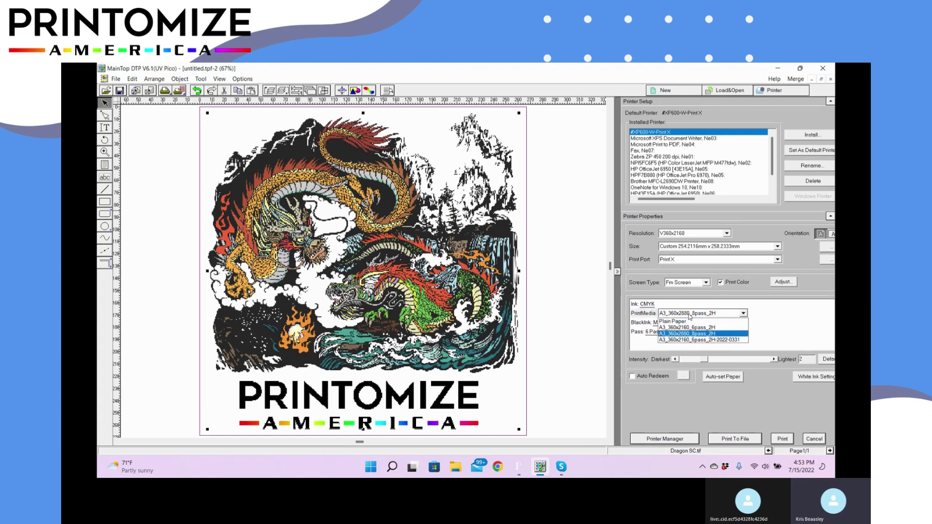
click(689, 340)
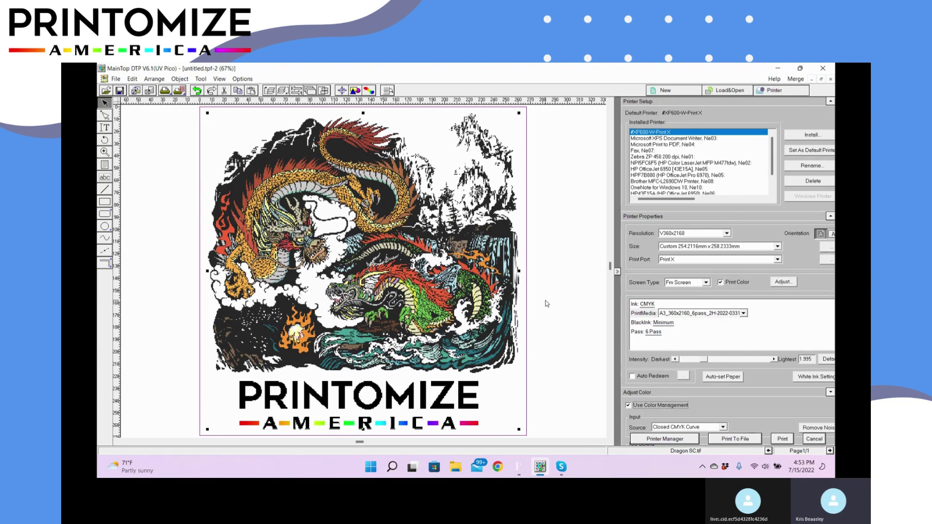
click(344, 270)
click(116, 79)
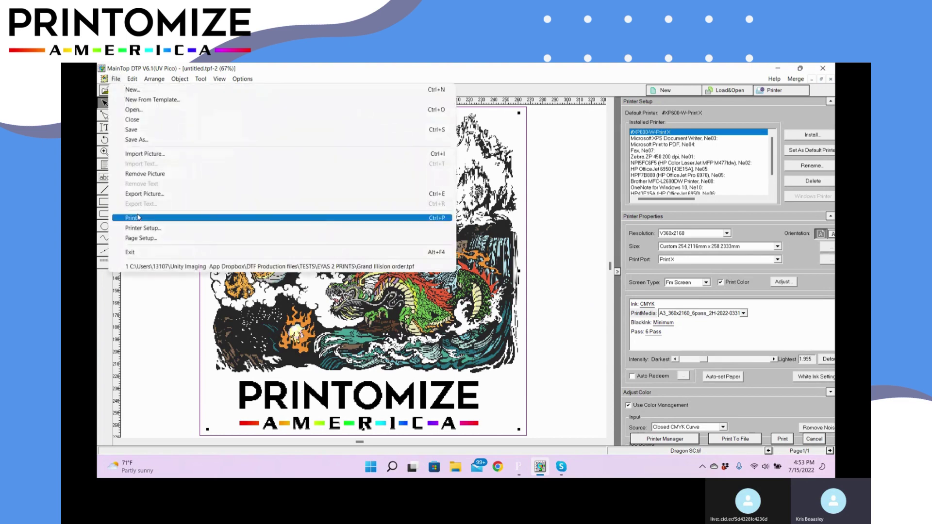
click(141, 214)
click(467, 292)
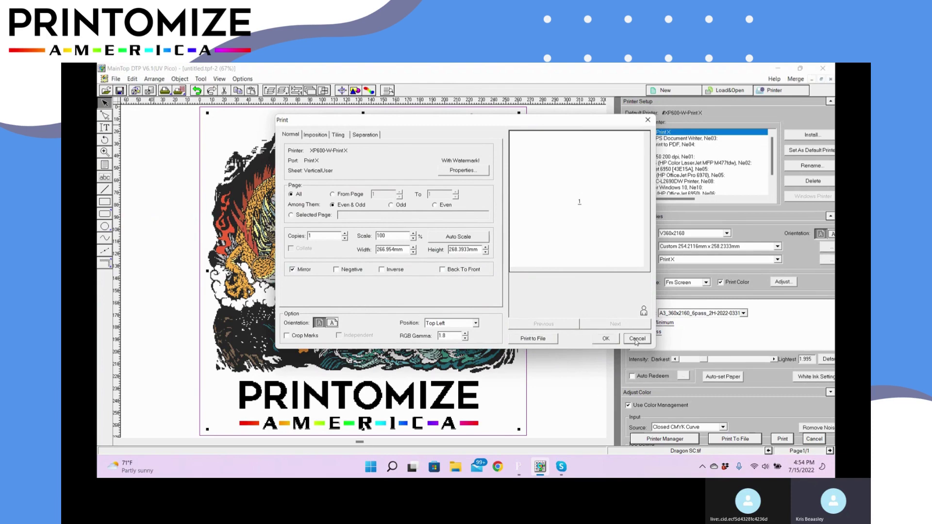
click(606, 339)
click(469, 293)
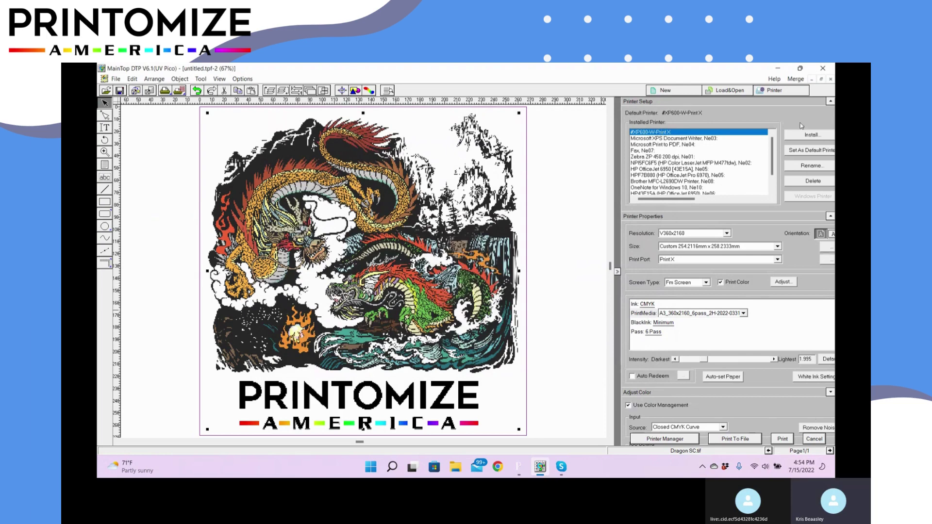
click(690, 95)
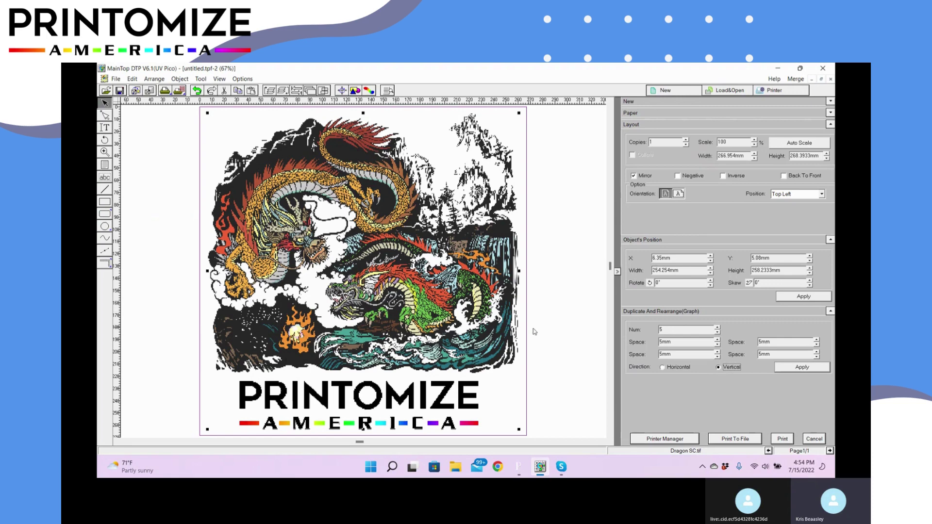
click(817, 368)
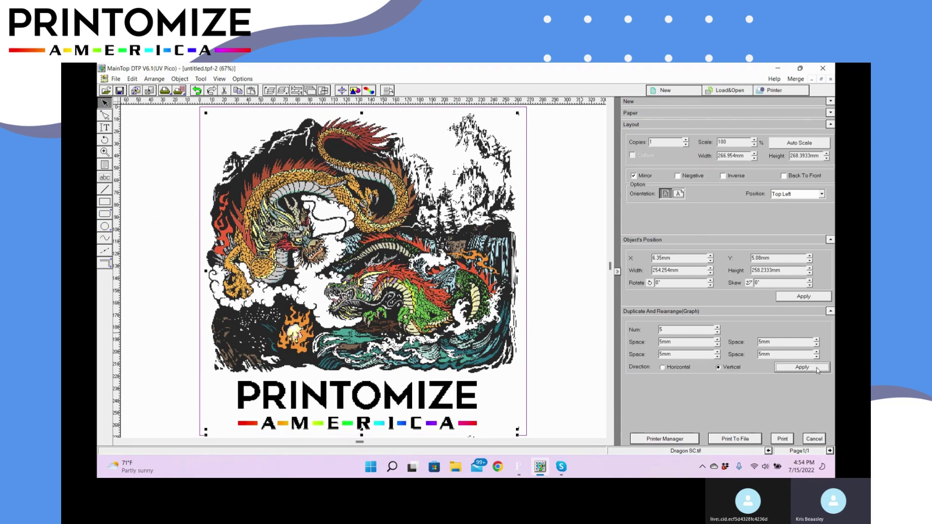
click(224, 80)
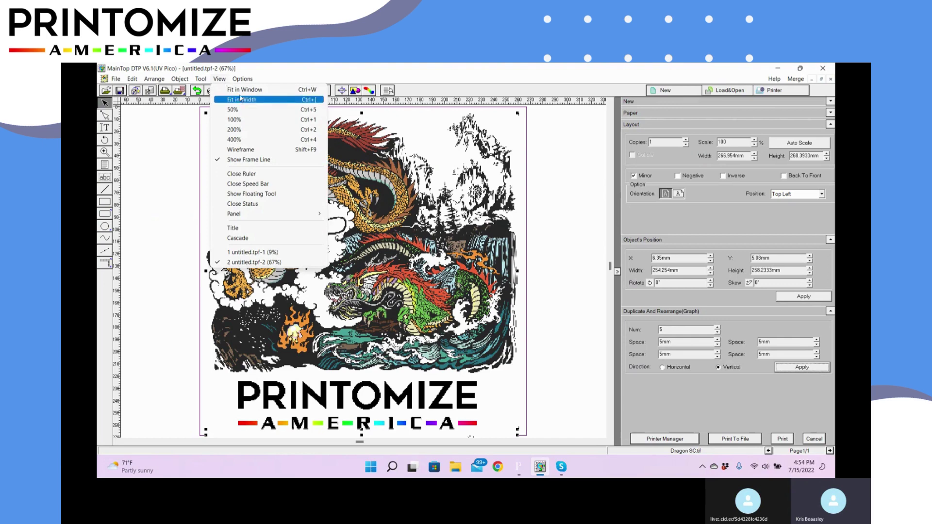
click(240, 93)
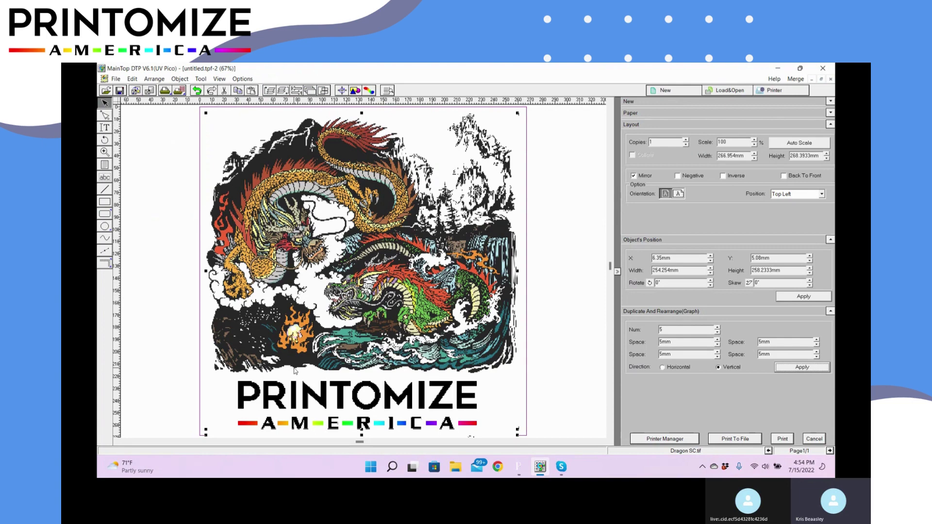
double_click(114, 70)
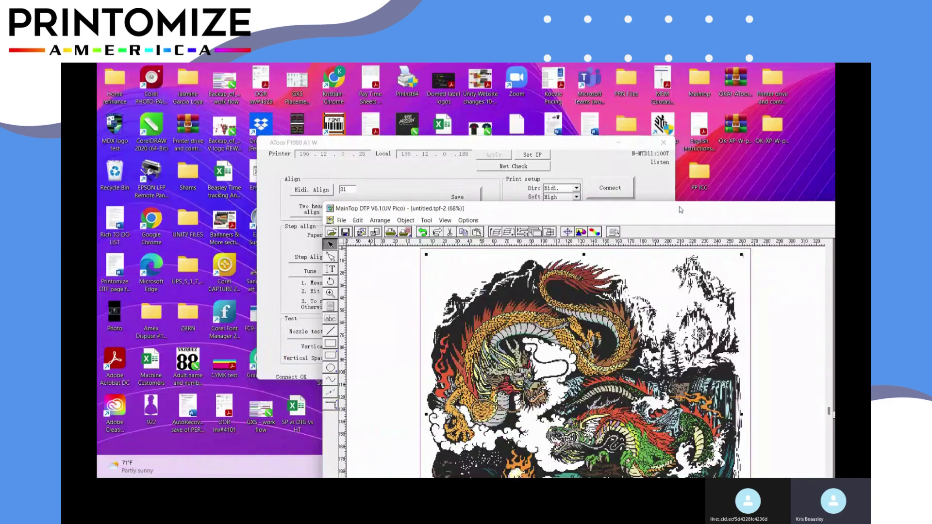
double_click(486, 209)
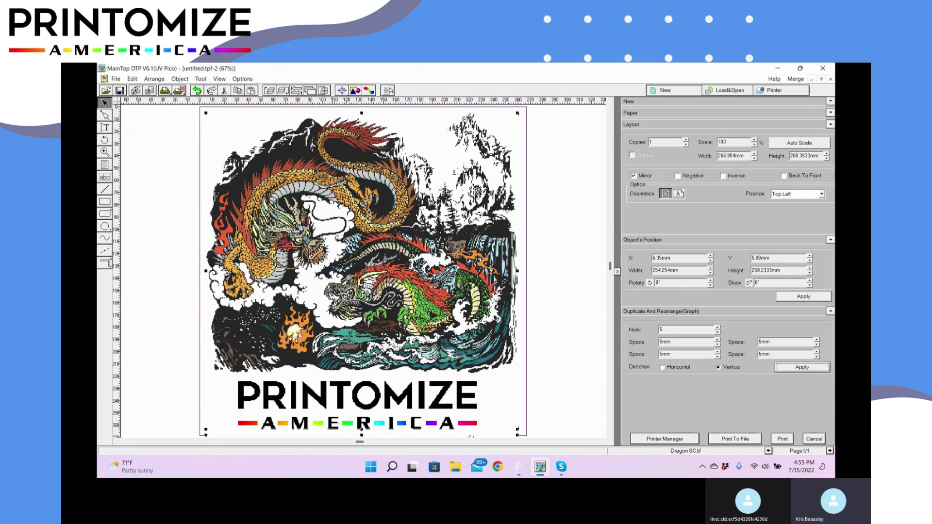
Set the page height to 1360 mm in Page Setup and dismiss the dongle error
click(115, 80)
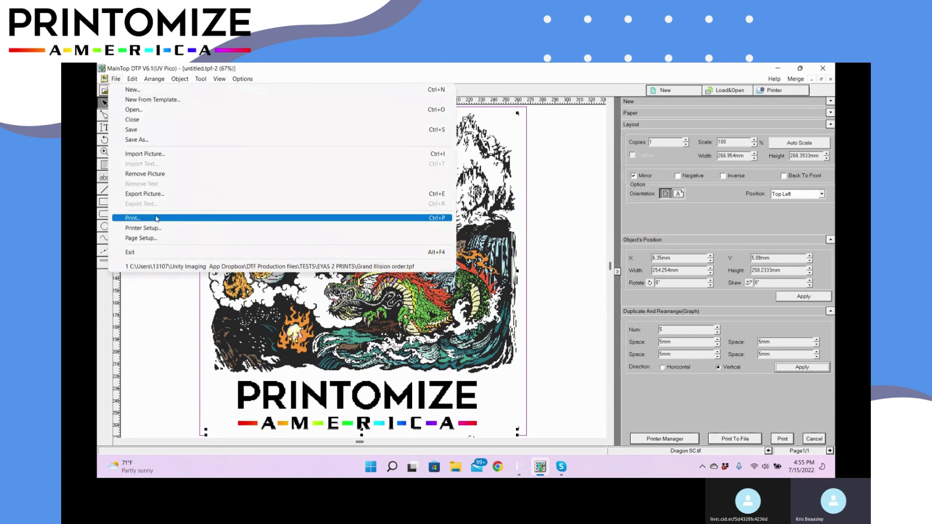
click(149, 239)
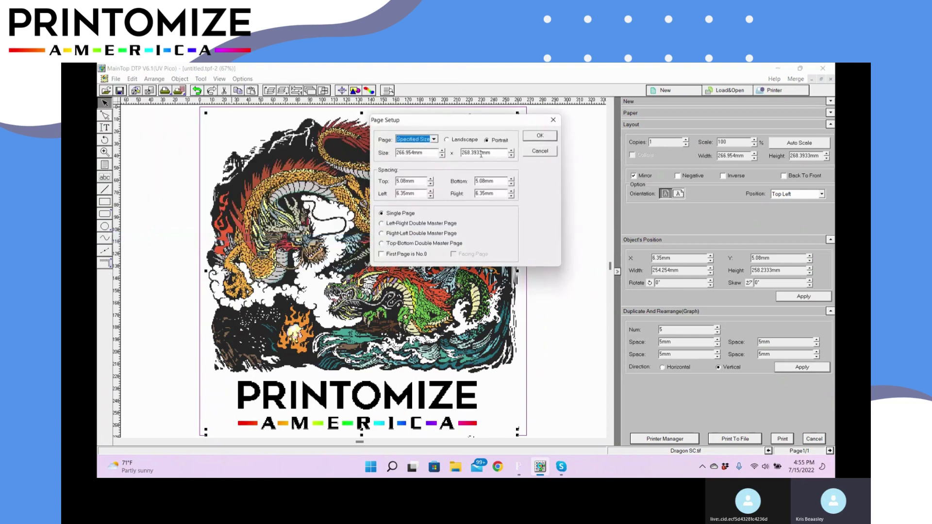
drag(484, 152, 462, 152)
text(1)
text(360)
click(536, 136)
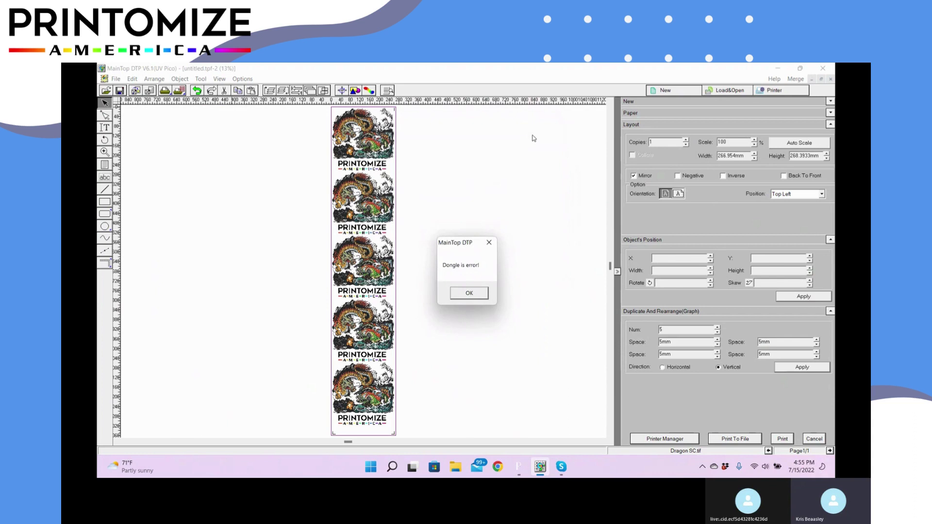
click(468, 295)
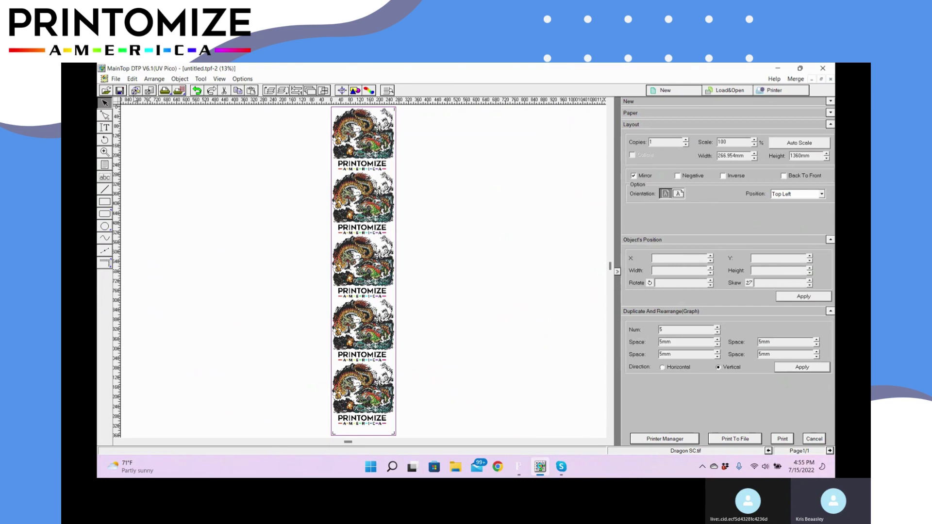
Auto-set the printer paper to the 266.954 × 1360 mm page, then cancel printing
click(116, 80)
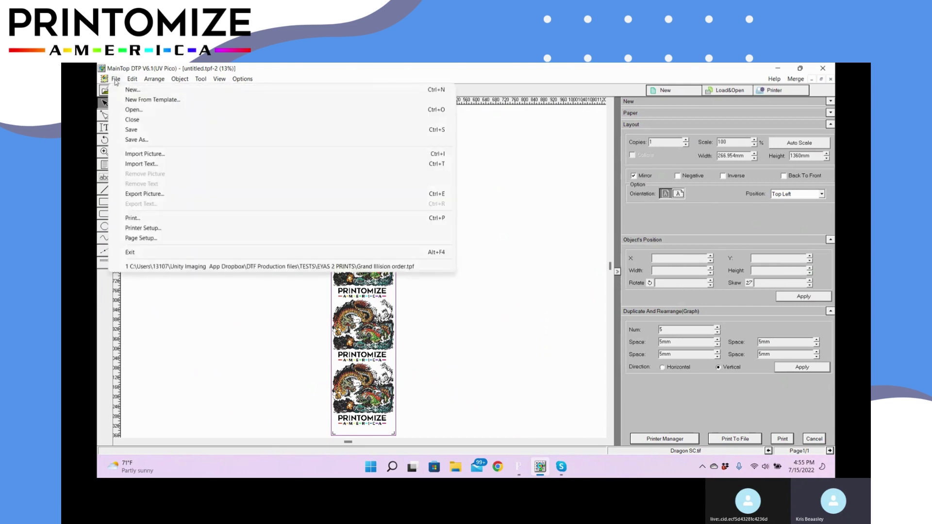
click(134, 219)
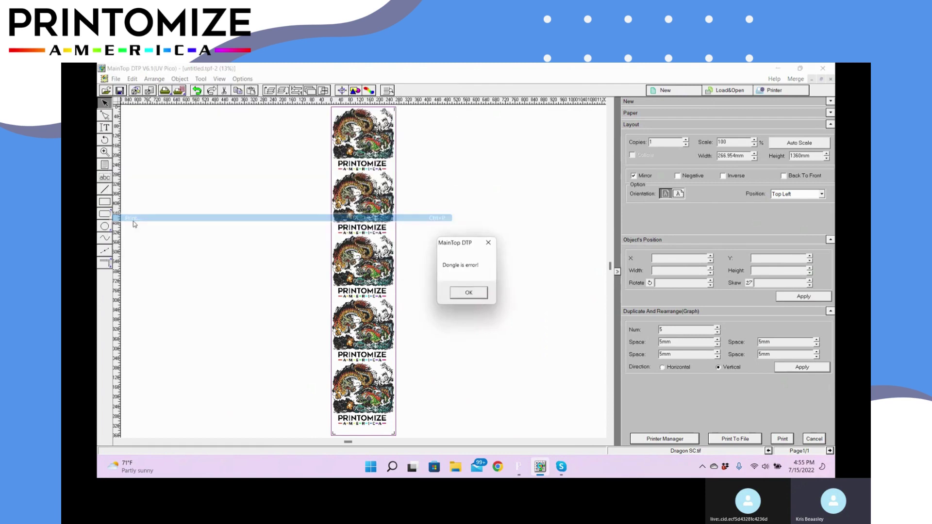
click(486, 296)
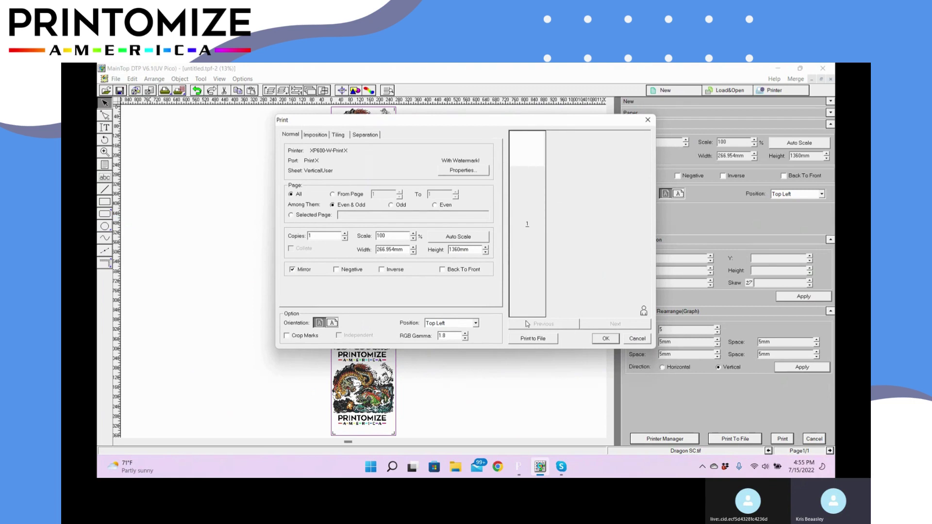
click(460, 173)
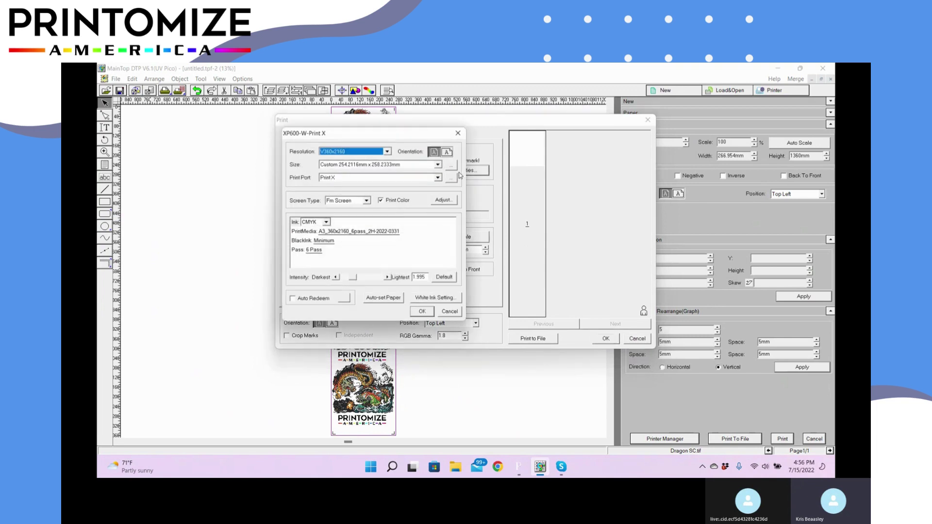
click(373, 300)
click(422, 313)
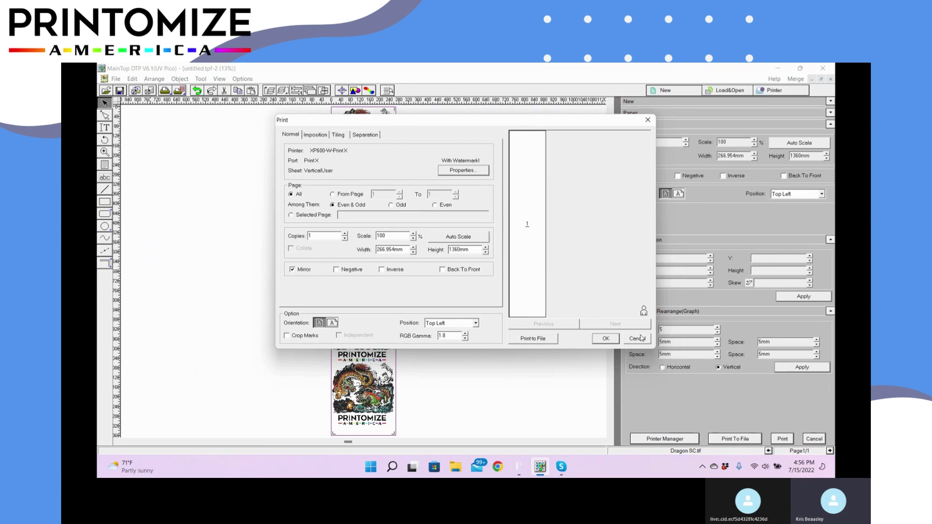
click(637, 338)
click(469, 293)
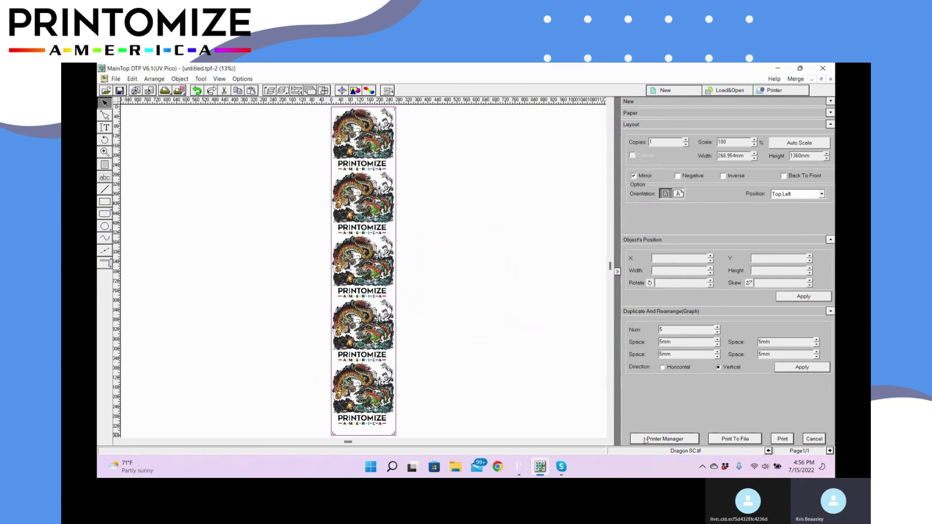
Check the empty RIP Job Manager queues, then return to MainTop DTP
click(645, 439)
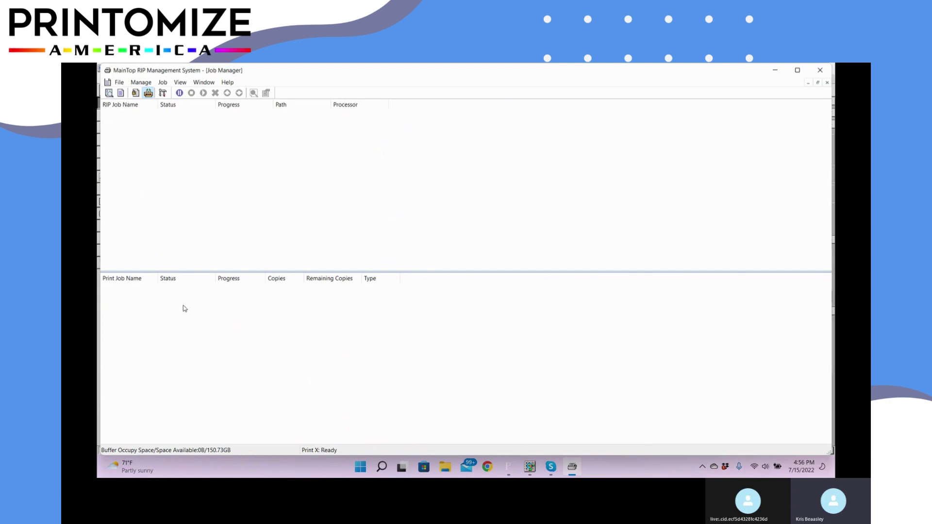
click(530, 466)
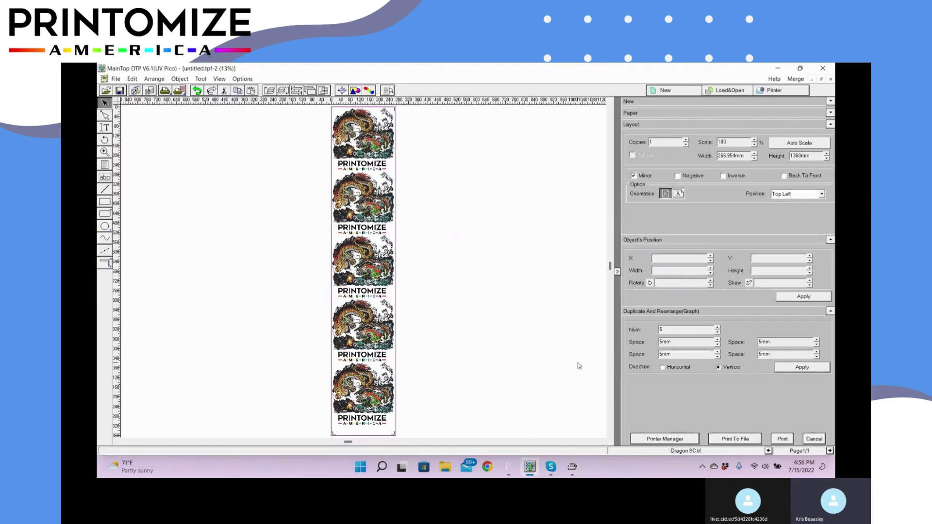